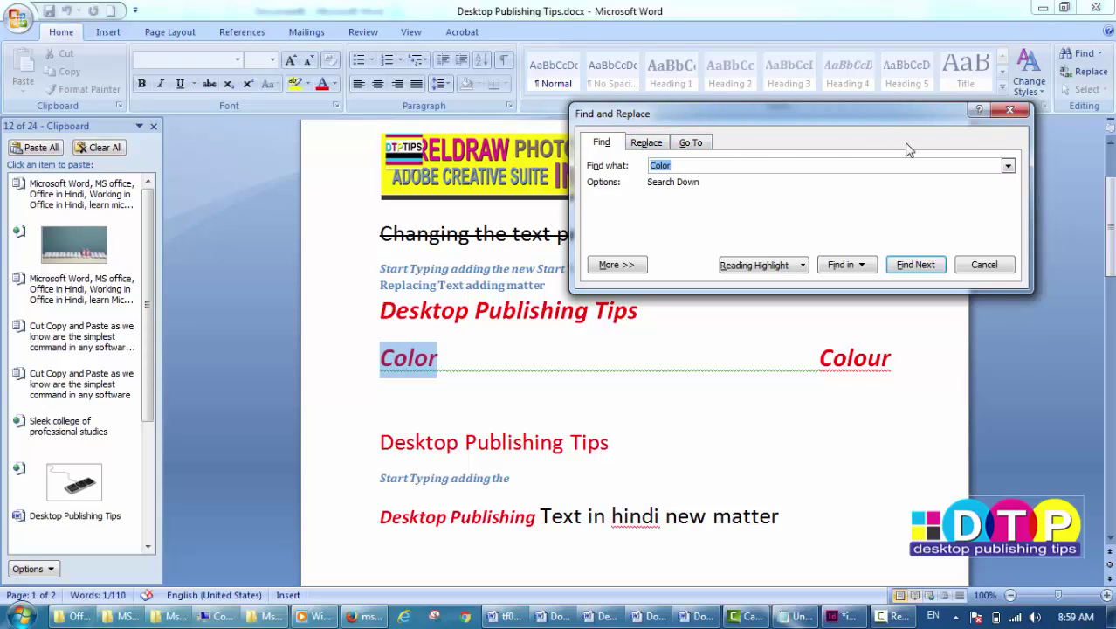
{"action": "left_click", "coordinate": [1010, 110]}
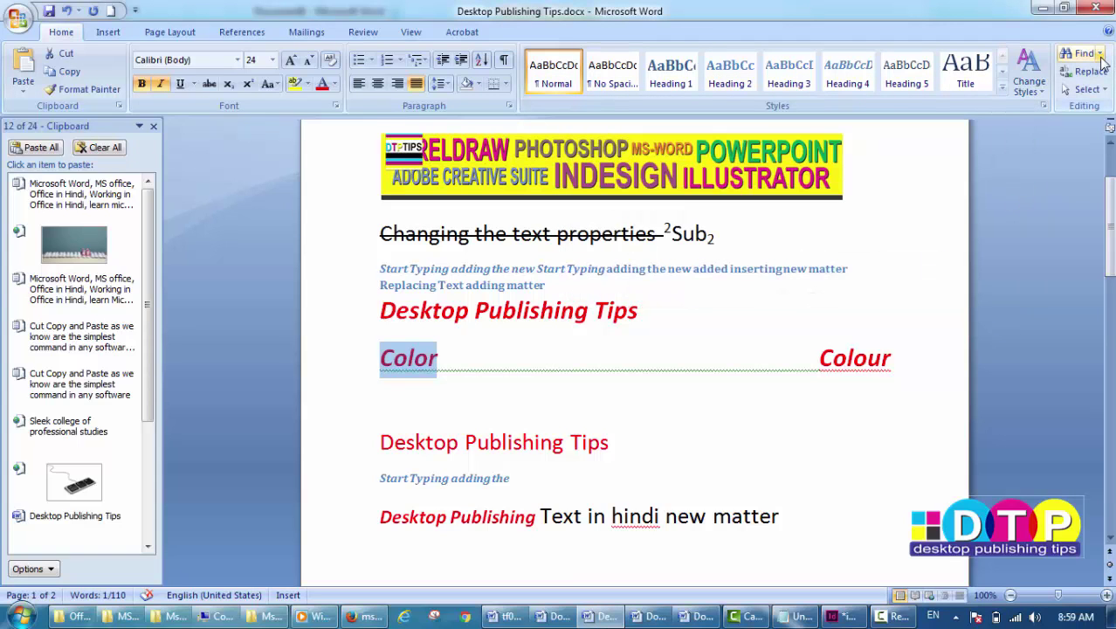
{"action": "left_click", "coordinate": [1099, 54]}
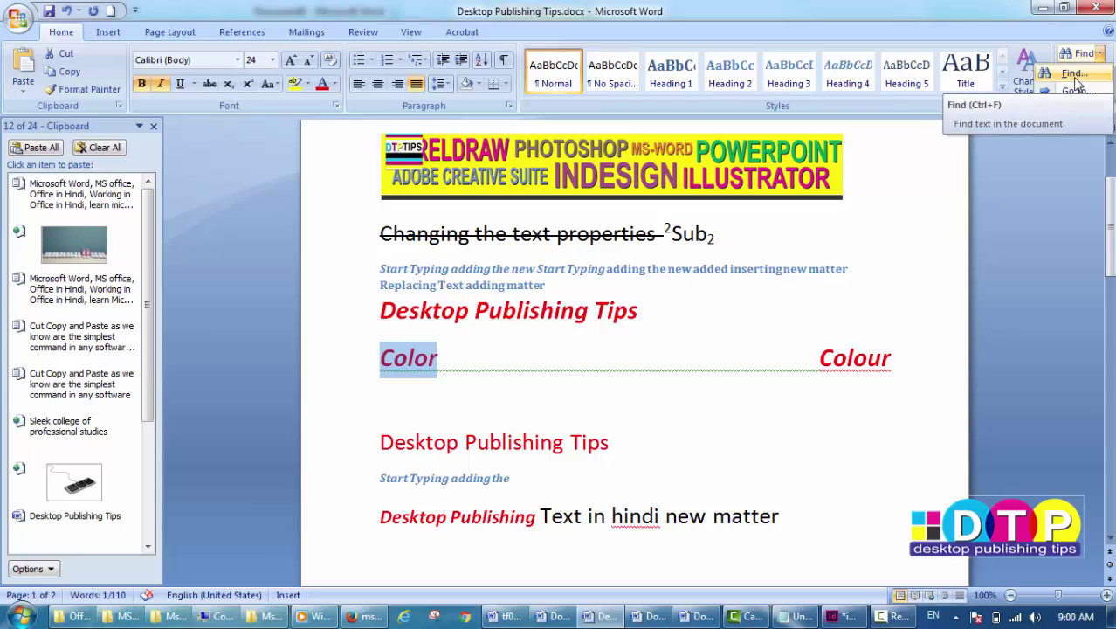
{"action": "left_click", "coordinate": [1003, 328]}
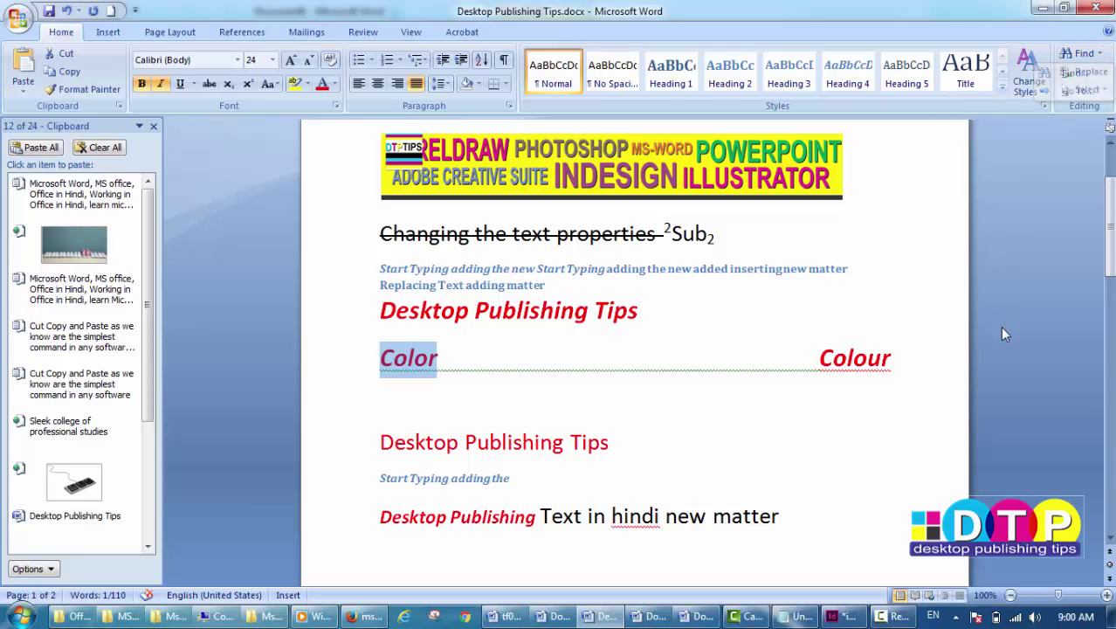
Find each occurrence of "Desktop" in the document, continuing the search from the beginning, and keep the dialog clear of the matches.
{"action": "key", "text": "ctrl+f"}
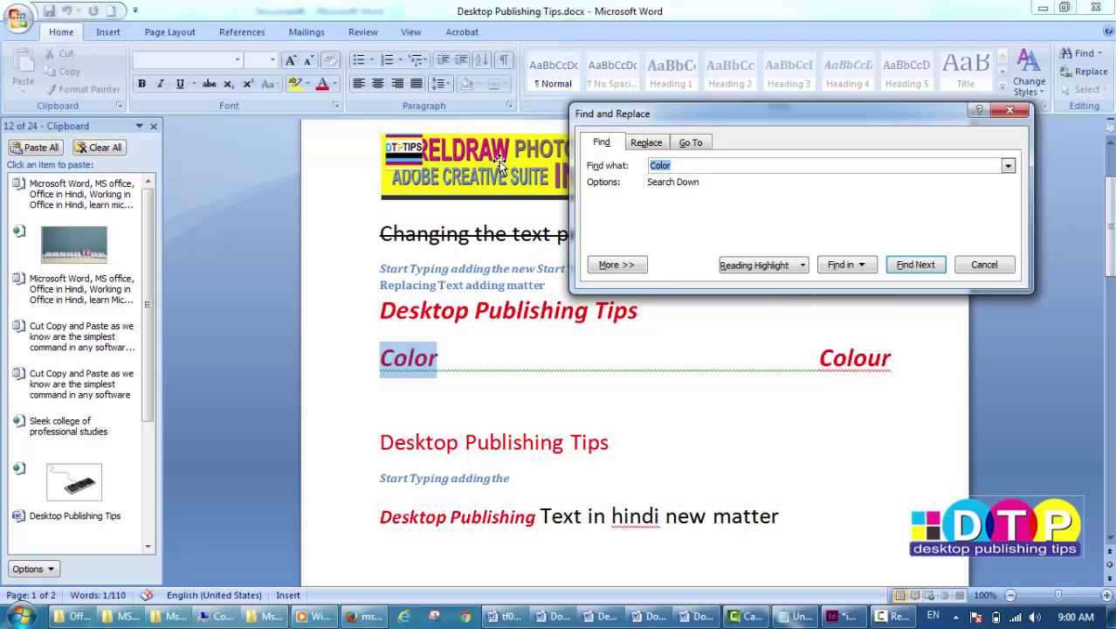
{"action": "type", "text": "Desktop"}
{"action": "left_click", "coordinate": [916, 267]}
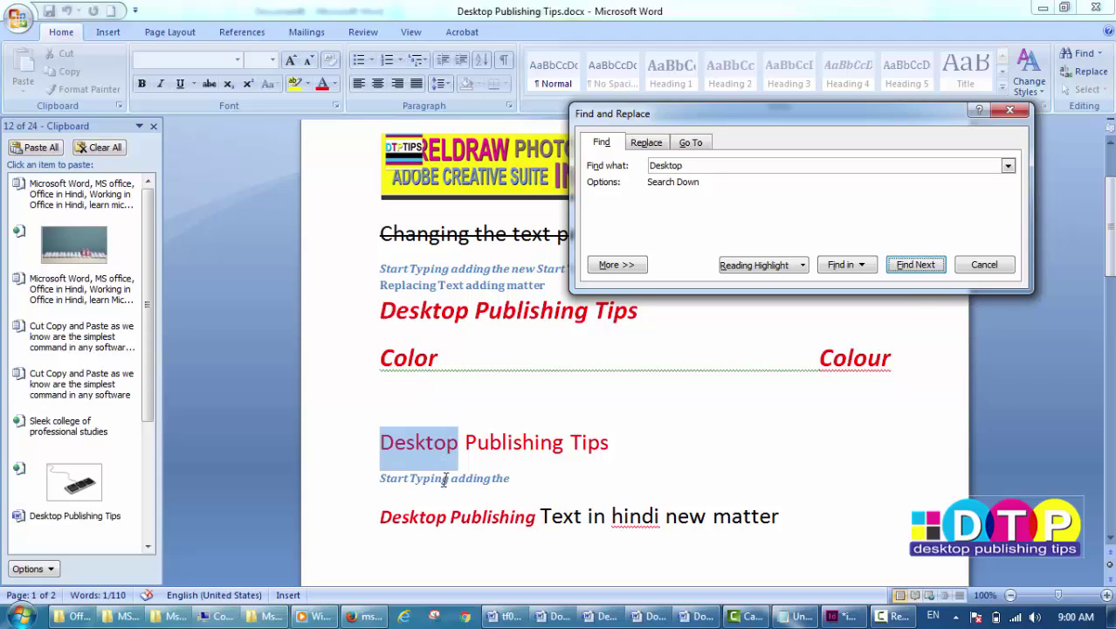
{"action": "left_click", "coordinate": [917, 267]}
{"action": "left_click", "coordinate": [917, 267]}
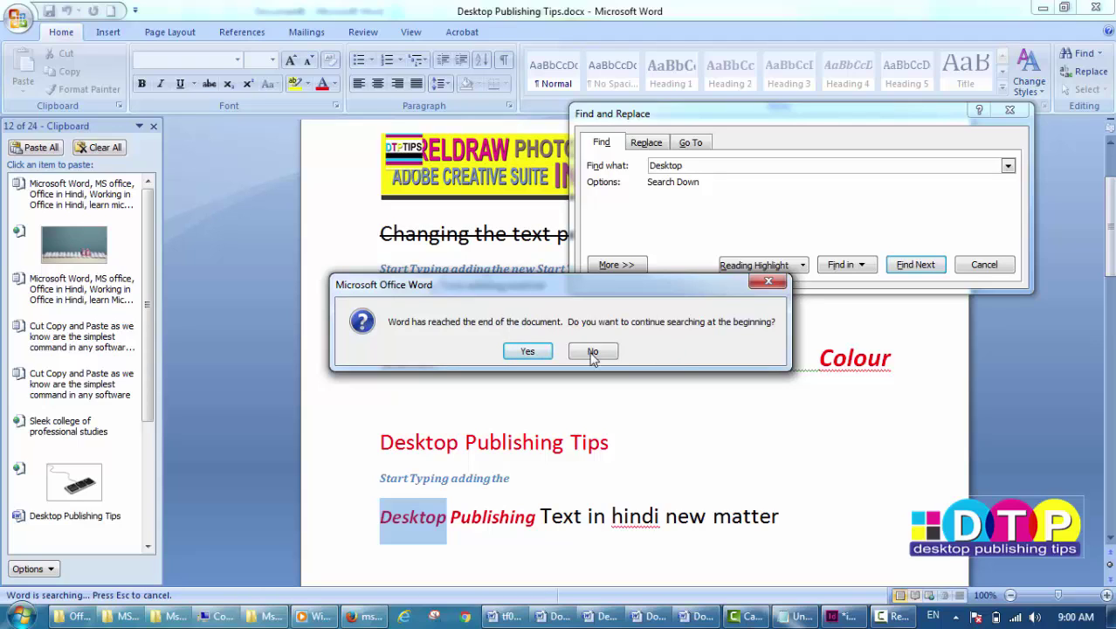
{"action": "left_click", "coordinate": [527, 351]}
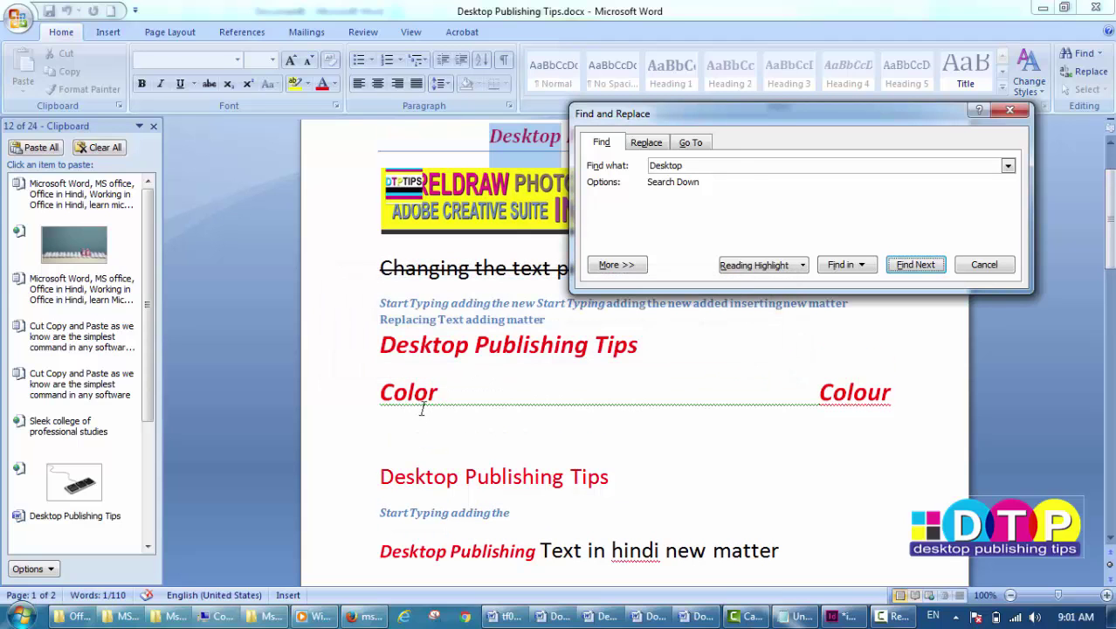
{"action": "left_click_drag", "start_coordinate": [669, 114], "coordinate": [772, 192]}
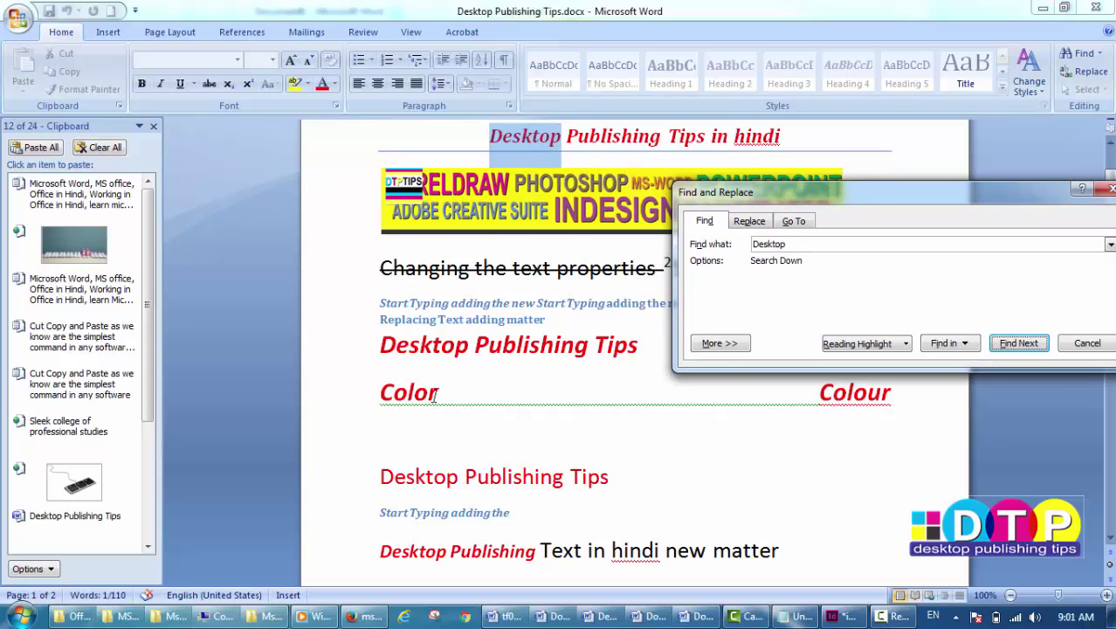
{"action": "left_click_drag", "start_coordinate": [854, 202], "coordinate": [755, 124]}
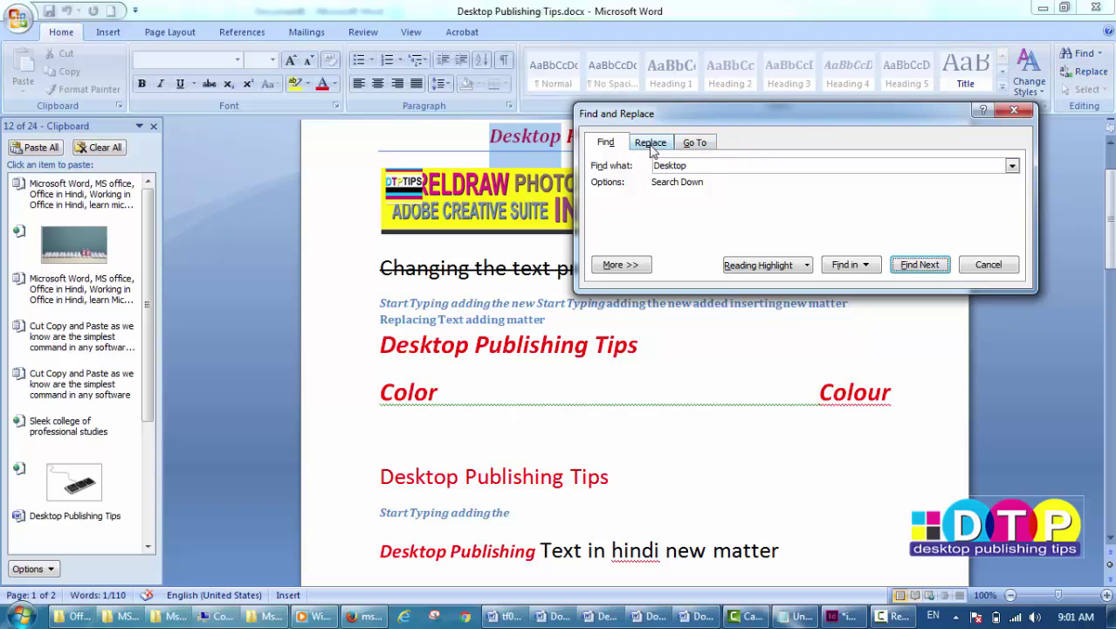
Replace "Desktop" with "Printing" one match at a time in the document title and in the heading above the Color line.
{"action": "left_click", "coordinate": [650, 143]}
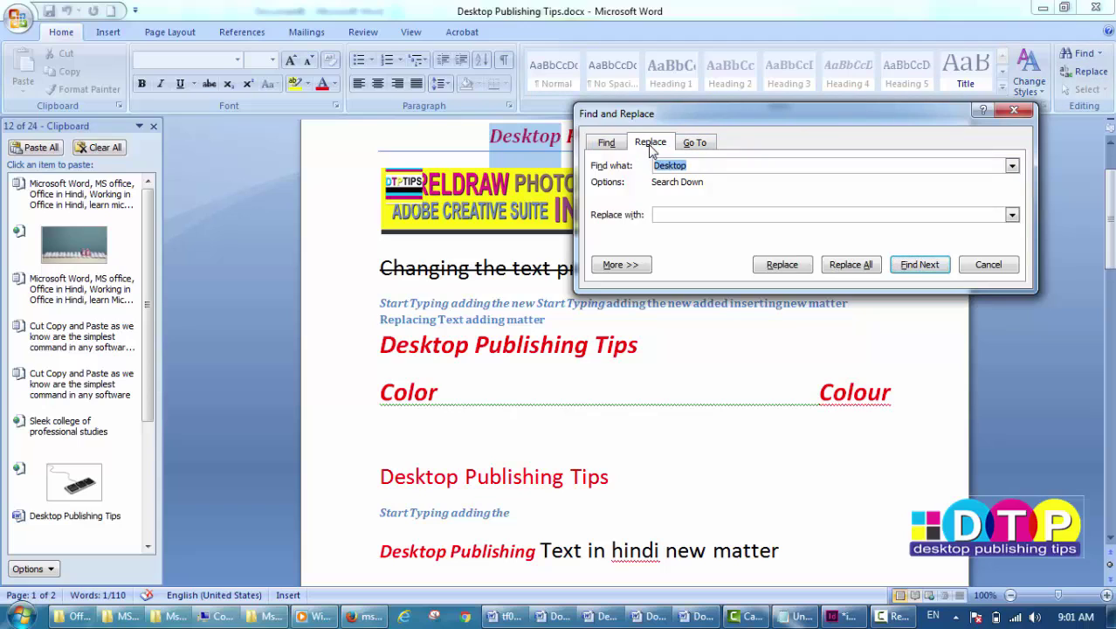
{"action": "left_click", "coordinate": [686, 218]}
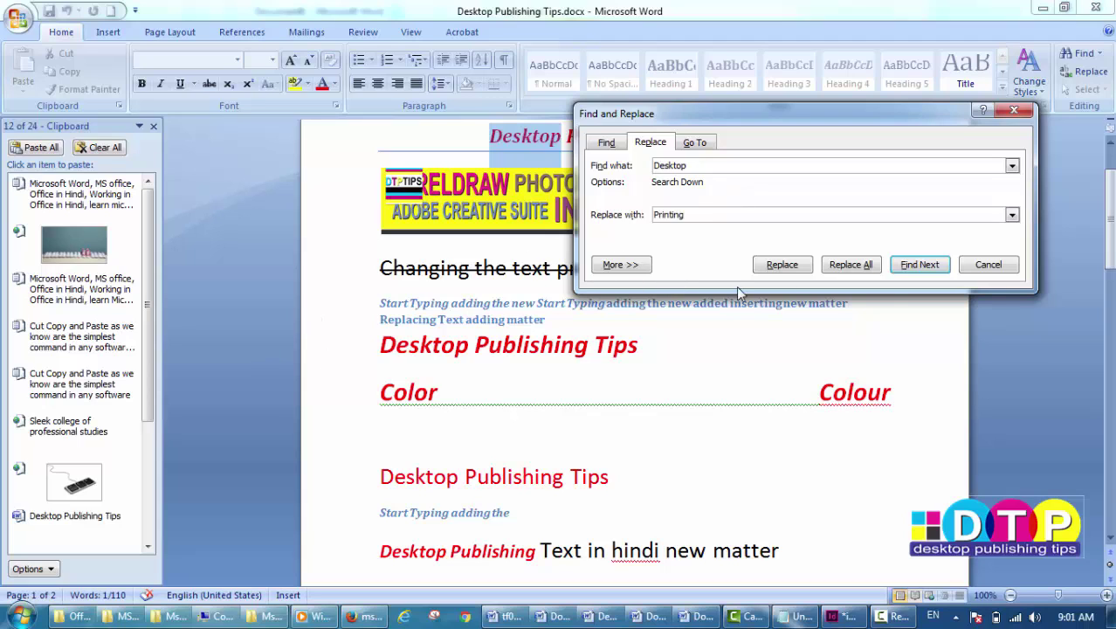
{"action": "left_click", "coordinate": [782, 264]}
{"action": "left_click_drag", "start_coordinate": [705, 115], "coordinate": [741, 222]}
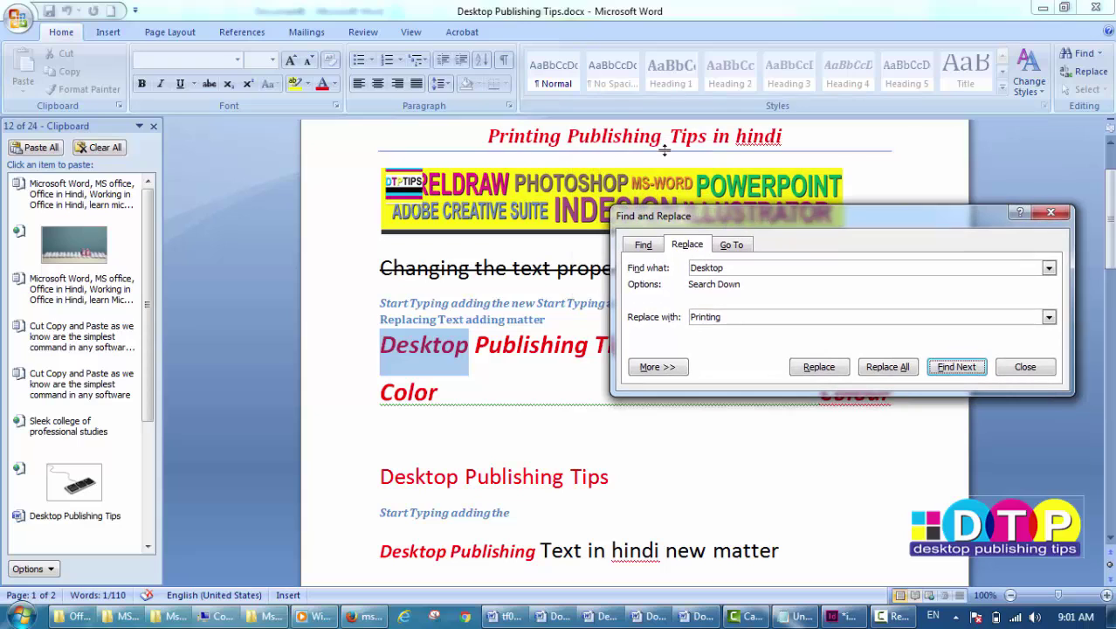
{"action": "left_click_drag", "start_coordinate": [839, 217], "coordinate": [865, 166]}
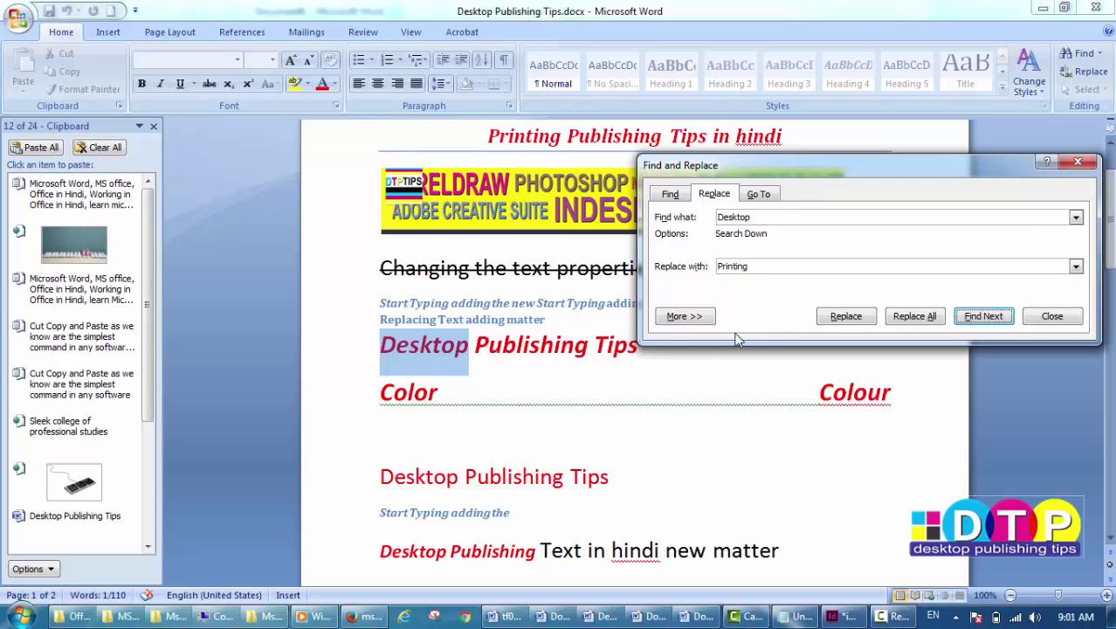
{"action": "left_click", "coordinate": [845, 316]}
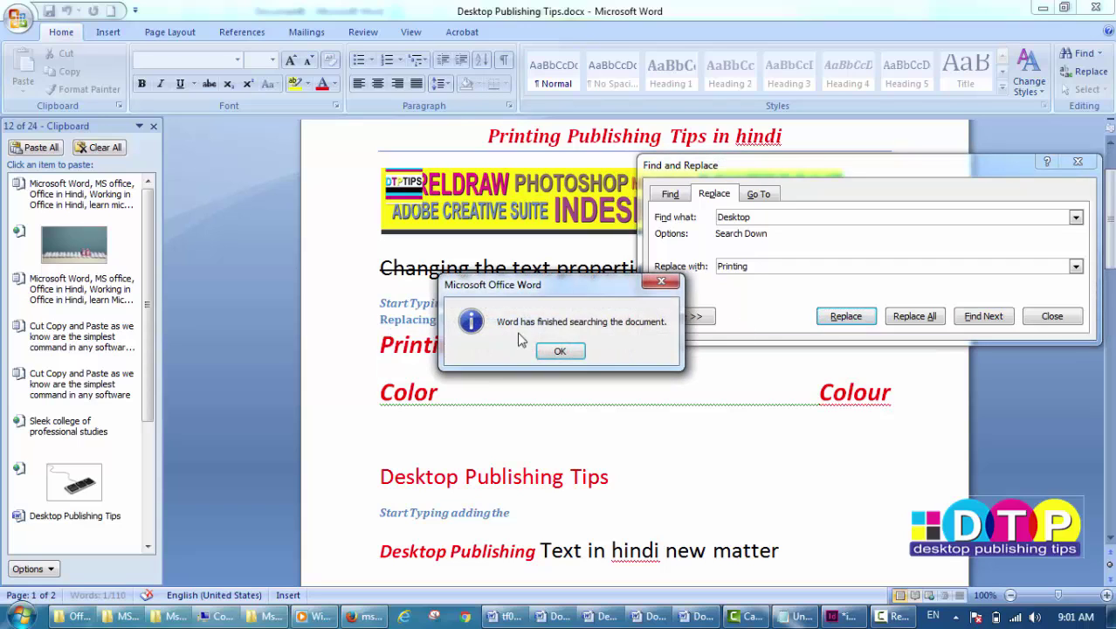
{"action": "left_click", "coordinate": [563, 352]}
{"action": "left_click", "coordinate": [563, 352]}
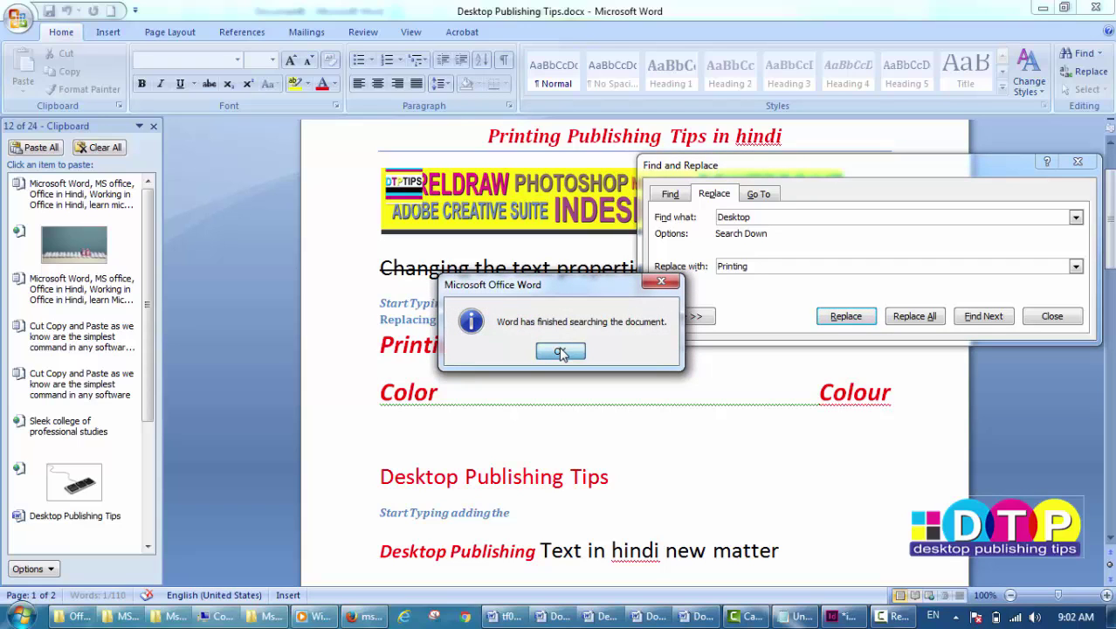
Replace the remaining two occurrences of "Desktop" below the Color line with "Printing" individually, declining to search again from the beginning.
{"action": "scroll", "coordinate": [468, 331], "scroll_direction": "up", "scroll_amount": 6}
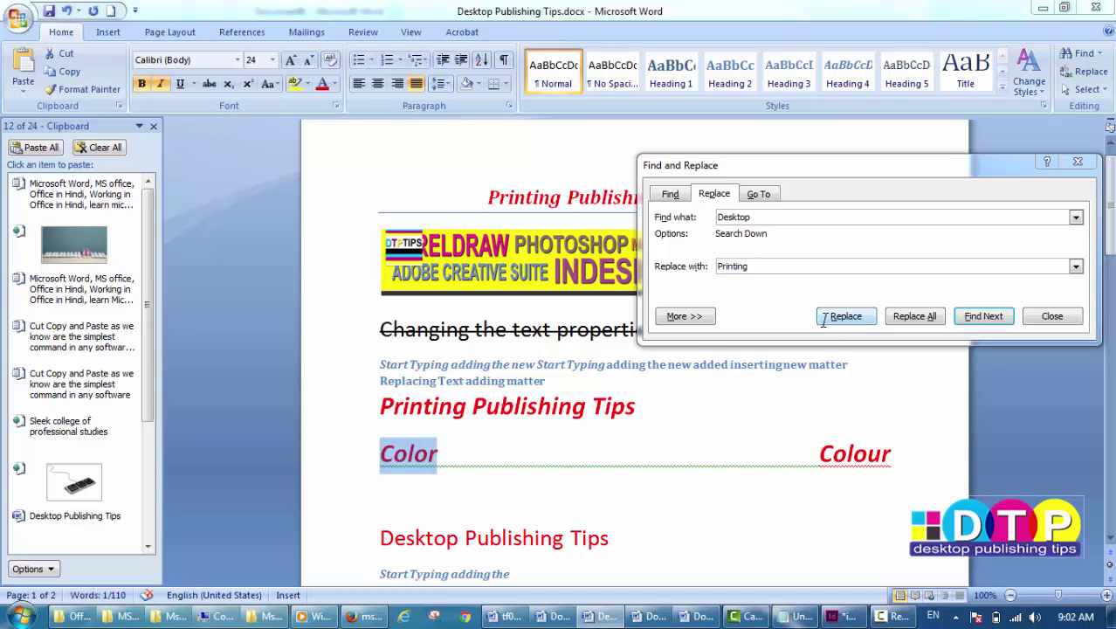
{"action": "left_click", "coordinate": [983, 316]}
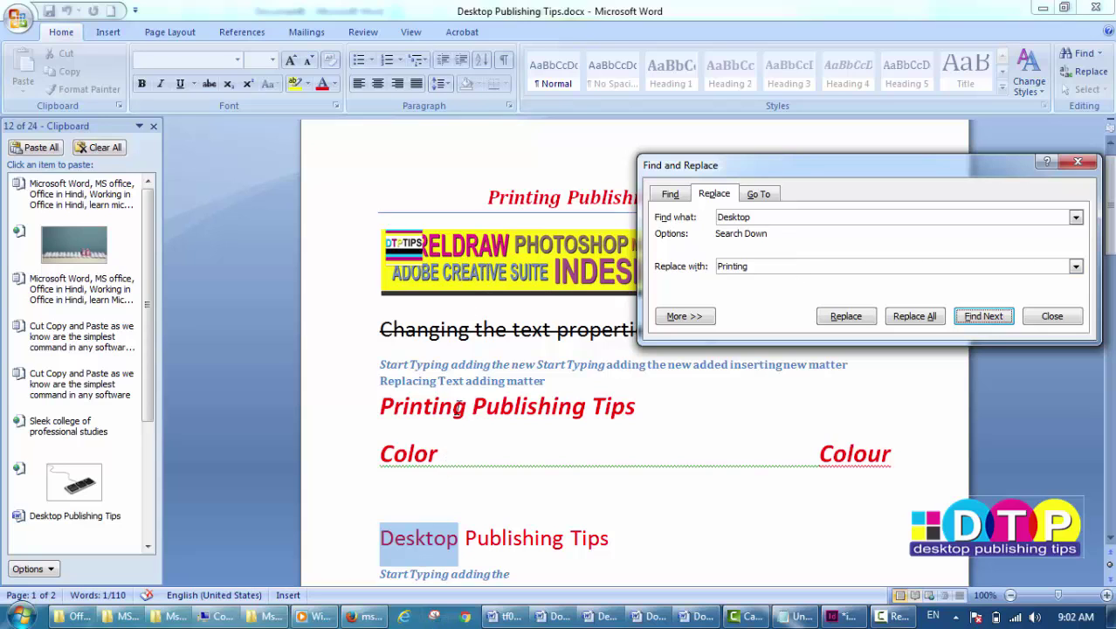
{"action": "left_click", "coordinate": [845, 318]}
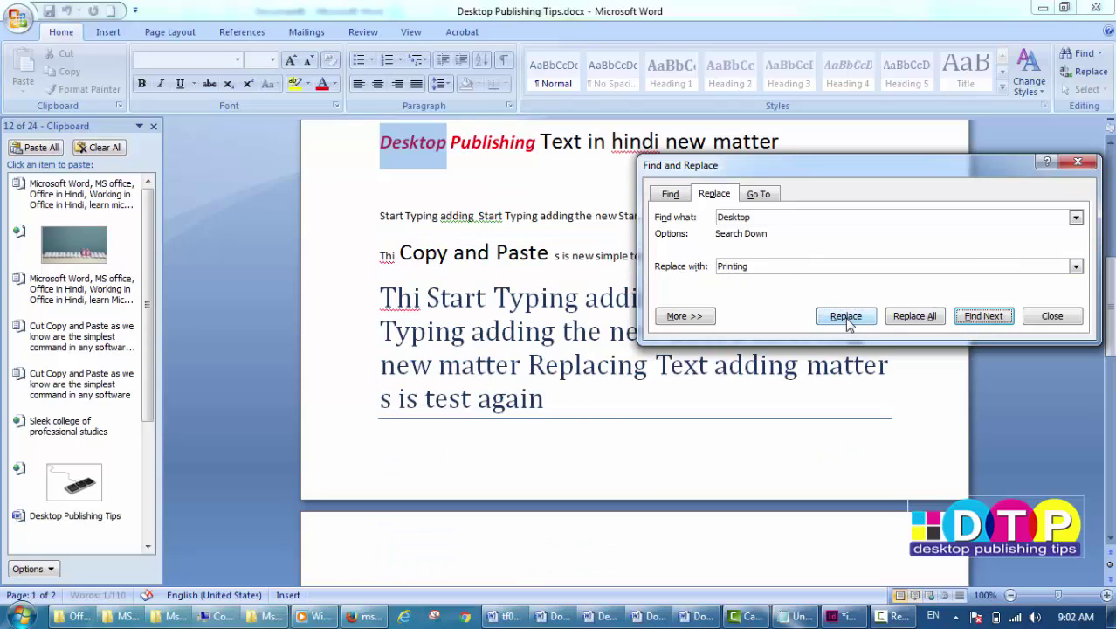
{"action": "left_click", "coordinate": [833, 318]}
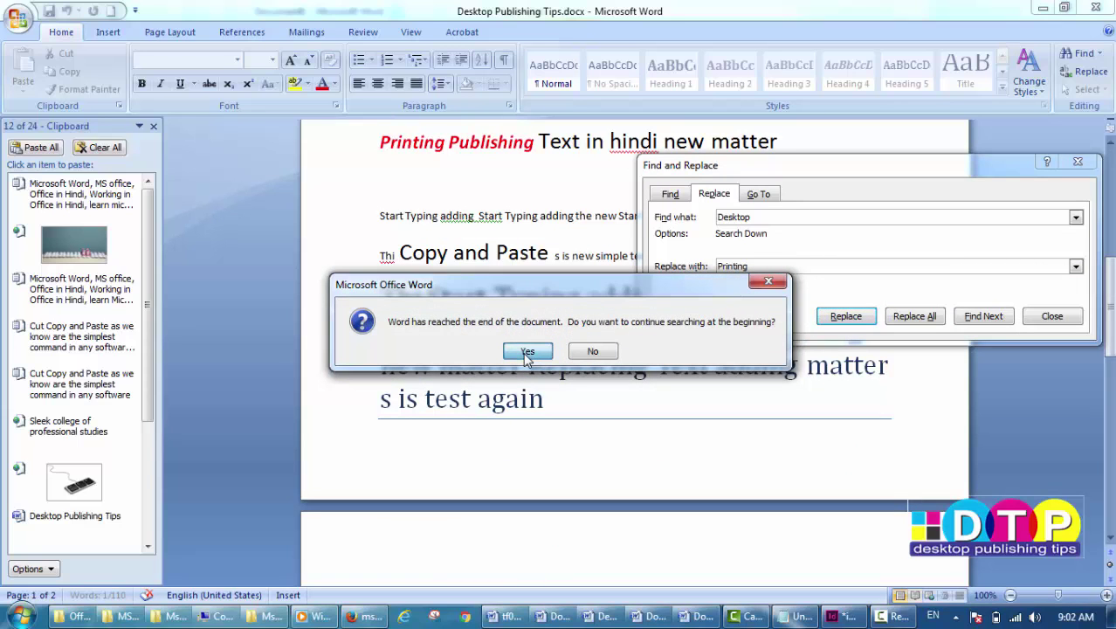
{"action": "left_click", "coordinate": [593, 351]}
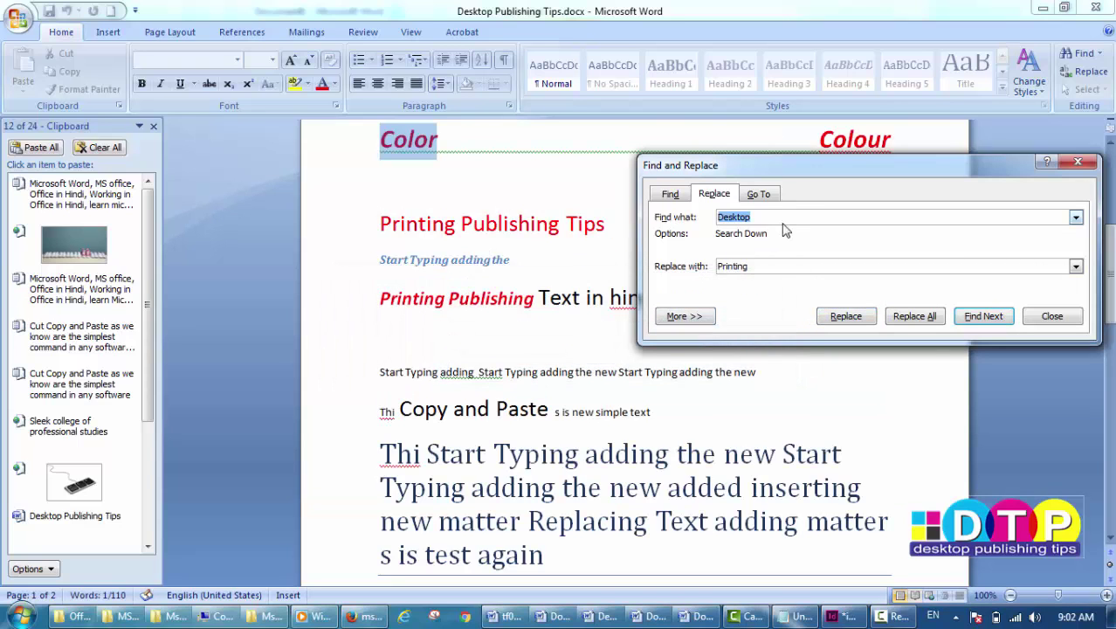
Replace all occurrences of "Printing" with "Desktop" throughout the document and check the replaced words in the title and headings.
{"action": "type", "text": "Printing"}
{"action": "double_click", "coordinate": [725, 267]}
{"action": "type", "text": "Desktop"}
{"action": "left_click", "coordinate": [925, 322]}
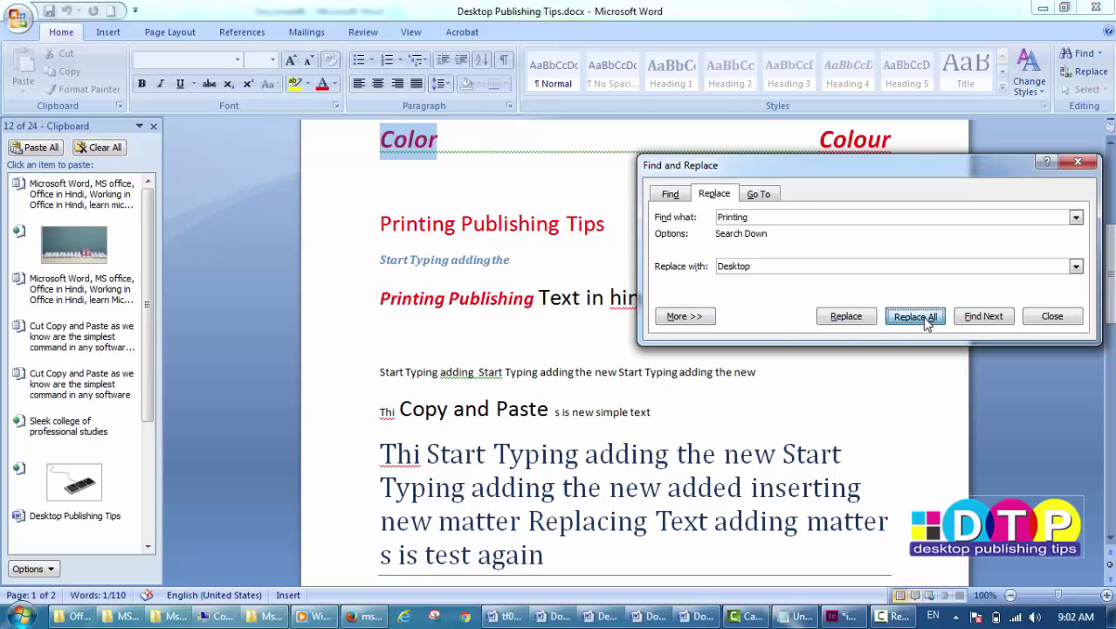
{"action": "left_click", "coordinate": [534, 351]}
{"action": "left_click", "coordinate": [560, 351]}
{"action": "scroll", "coordinate": [434, 343], "scroll_direction": "up", "scroll_amount": 6}
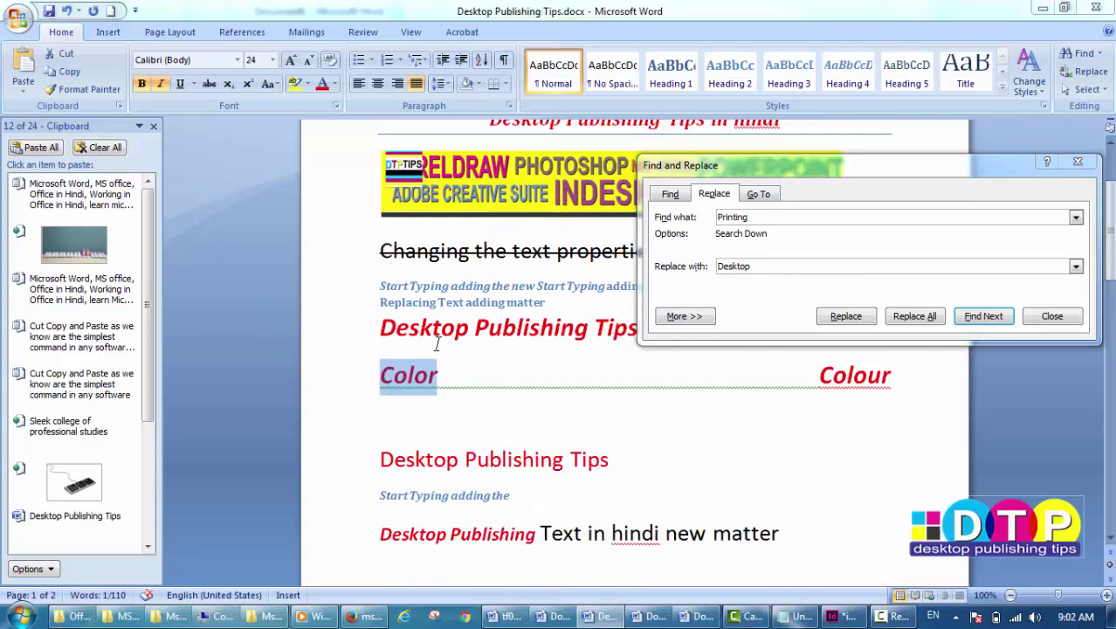
{"action": "left_click_drag", "start_coordinate": [487, 225], "coordinate": [560, 226]}
{"action": "left_click_drag", "start_coordinate": [472, 437], "coordinate": [365, 431]}
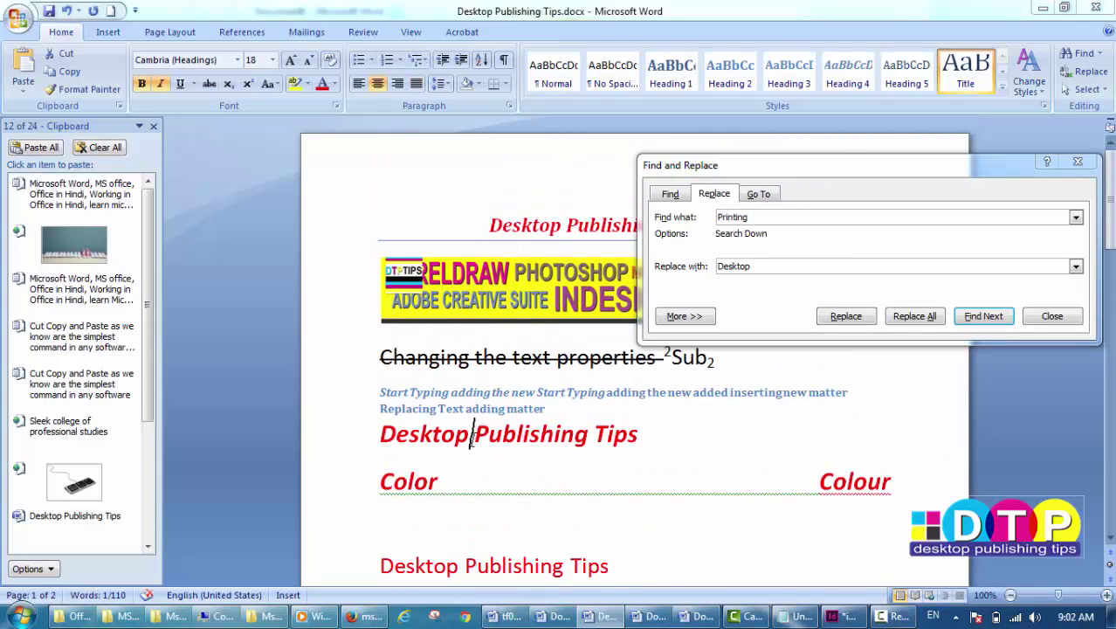
{"action": "scroll", "coordinate": [451, 448], "scroll_direction": "down", "scroll_amount": 2}
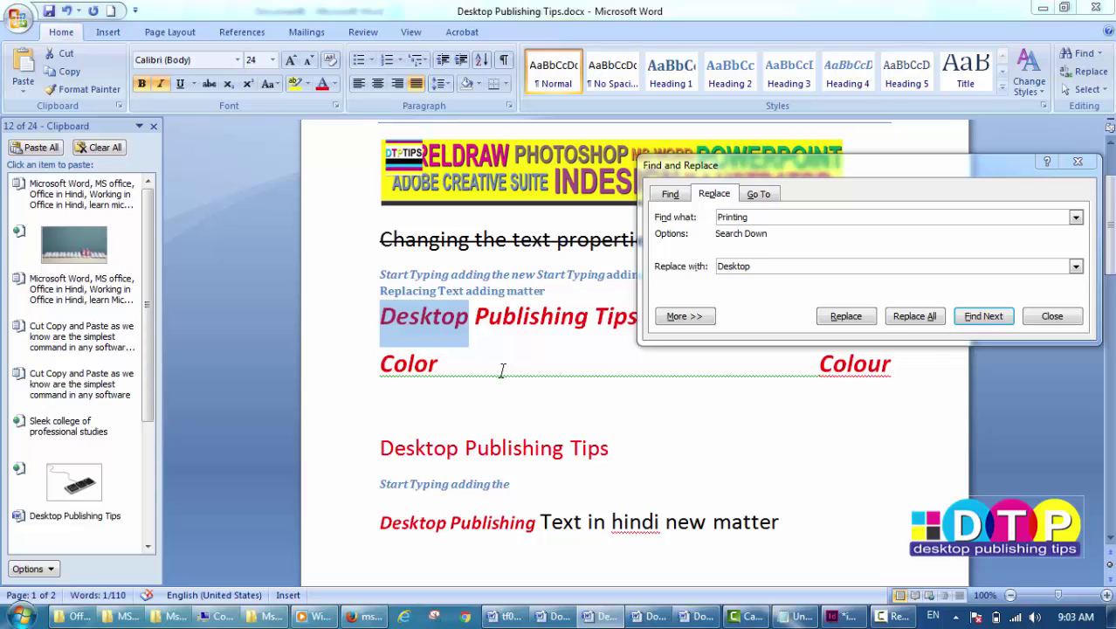
Examine the additional search options of Find and Replace, and close the dialog.
{"action": "left_click", "coordinate": [676, 316]}
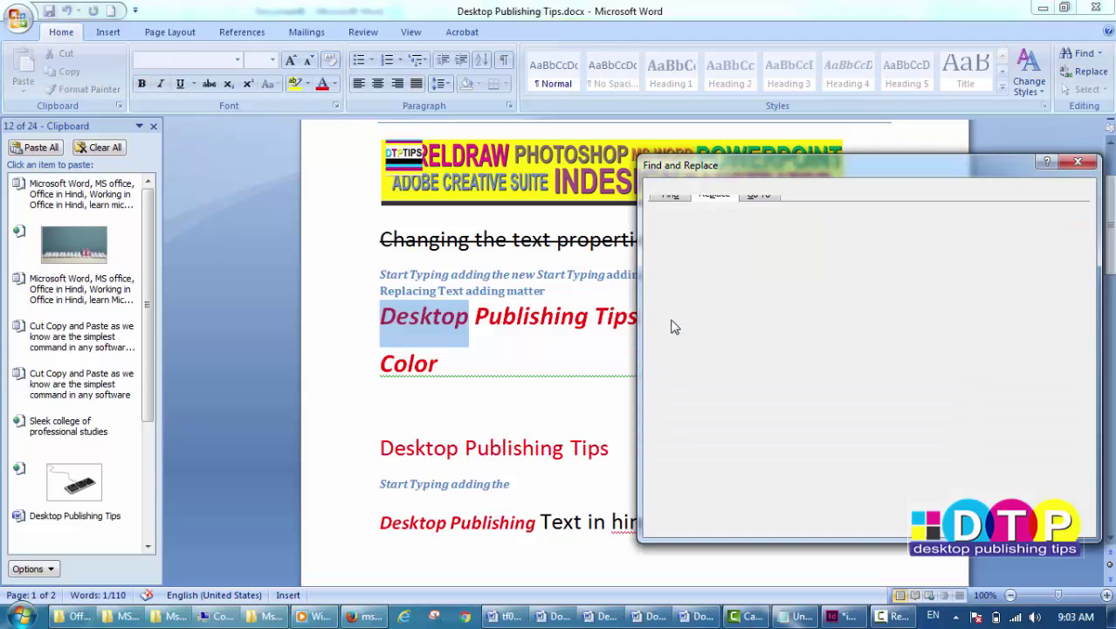
{"action": "left_click_drag", "start_coordinate": [856, 169], "coordinate": [711, 39]}
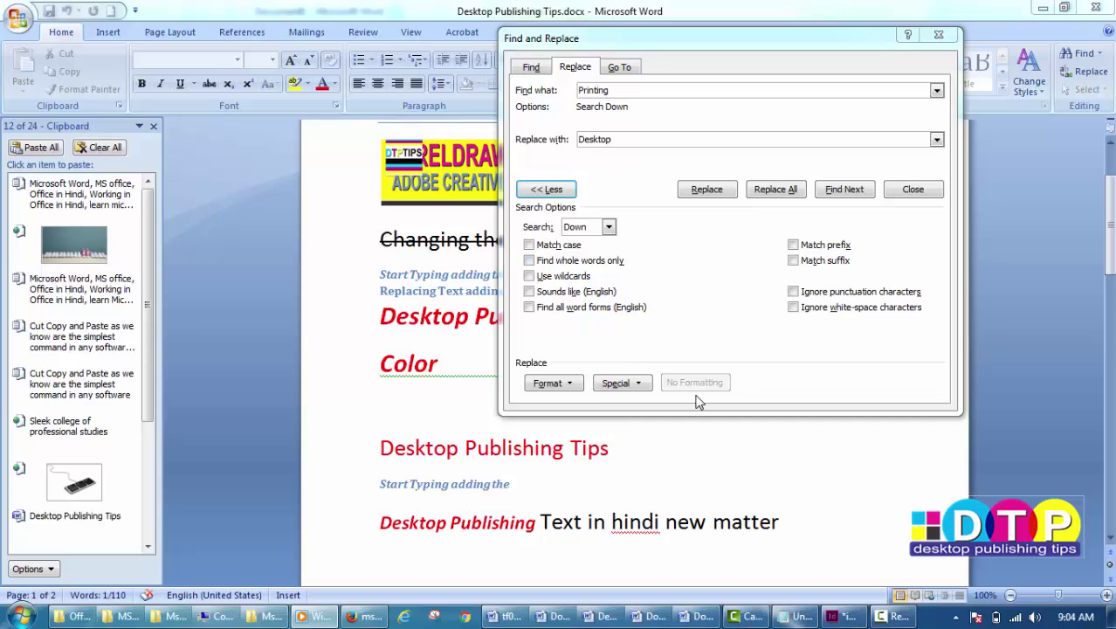
{"action": "left_click", "coordinate": [912, 196]}
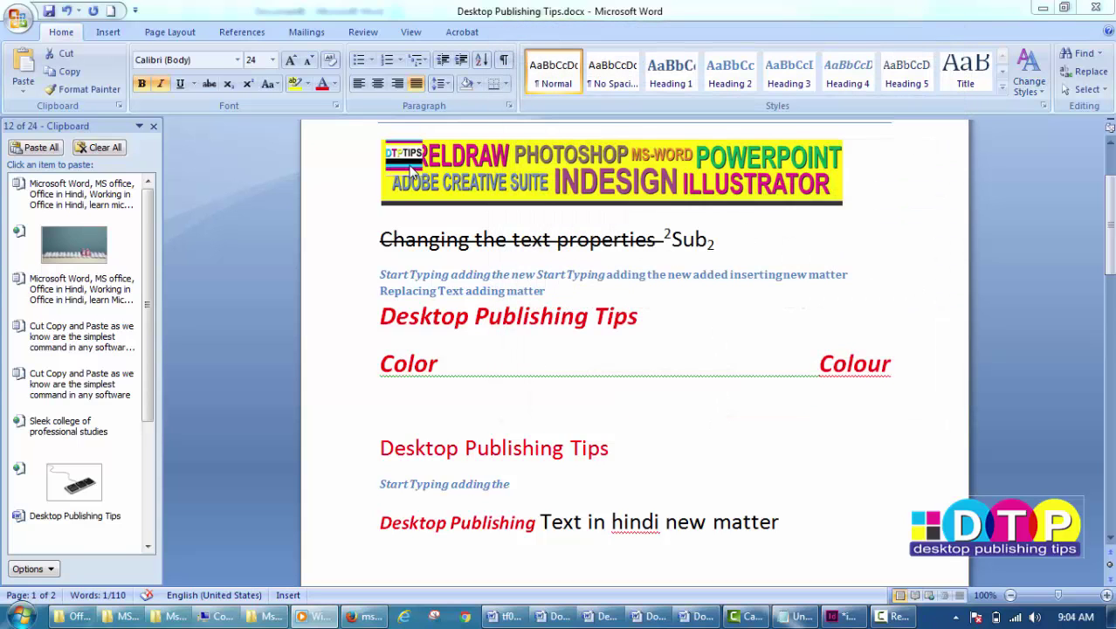